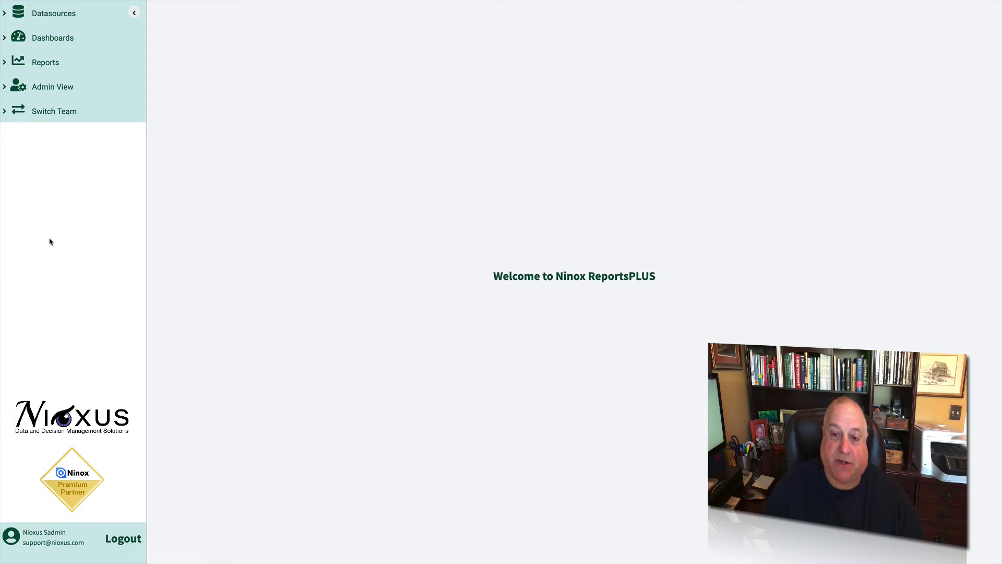
Expand the Datasources list in the sidebar to show the ten existing datasources.
click(4, 14)
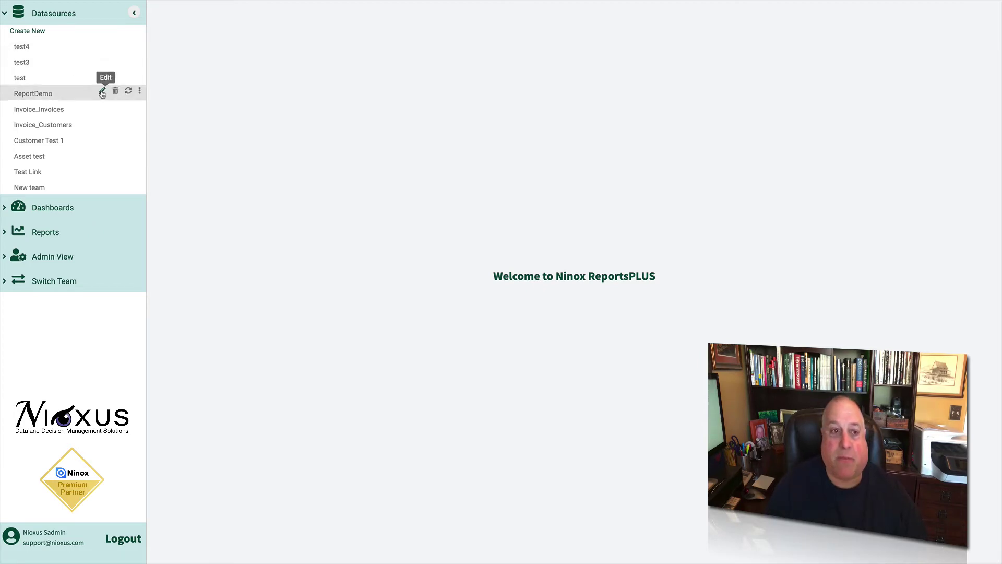
Open the ReportDemo datasource for editing to see its Rental Ledger and ASSETS fields.
click(103, 92)
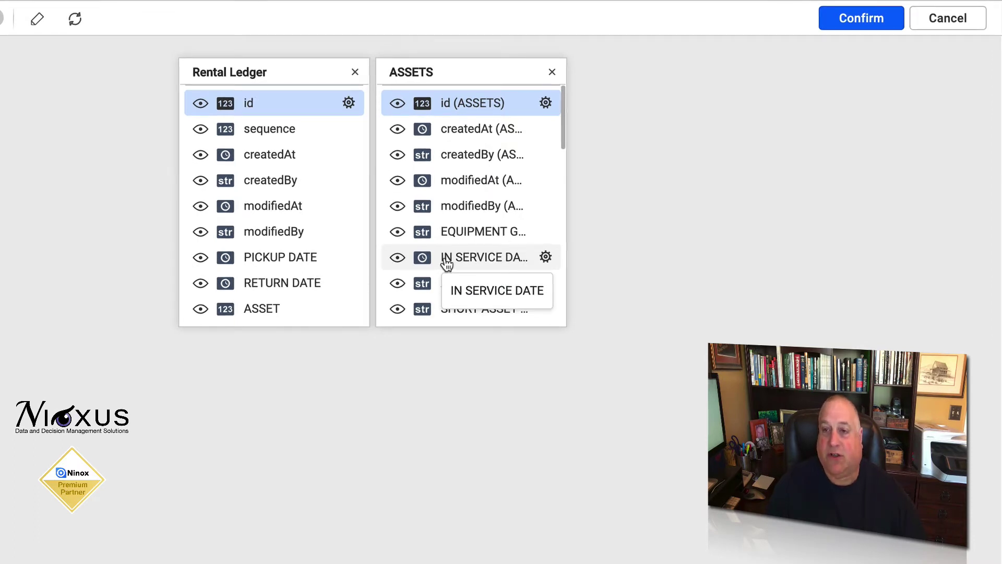
Hide the IN SERVICE DATE field and rename ASSET ID to ASSET CODE.
click(397, 259)
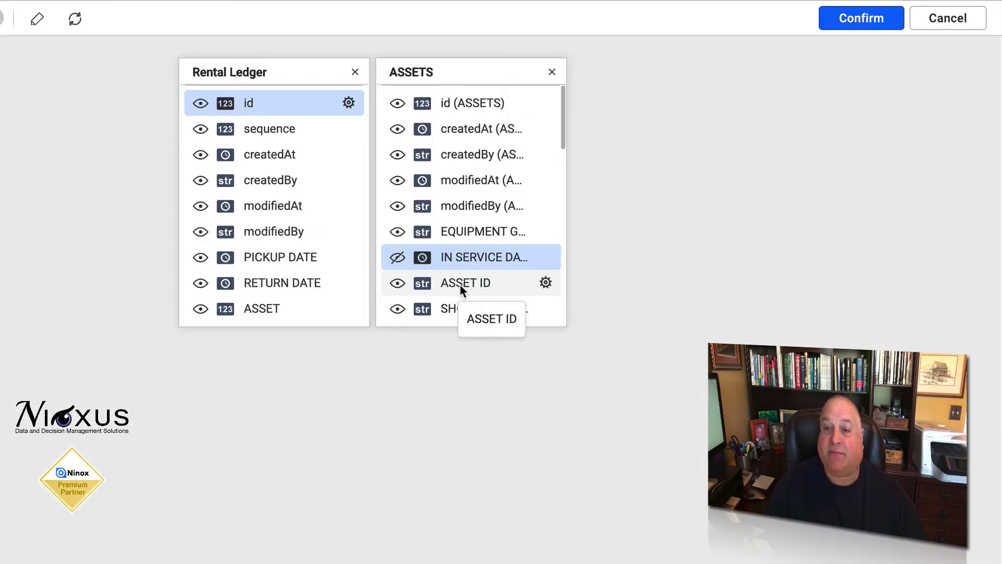
click(545, 282)
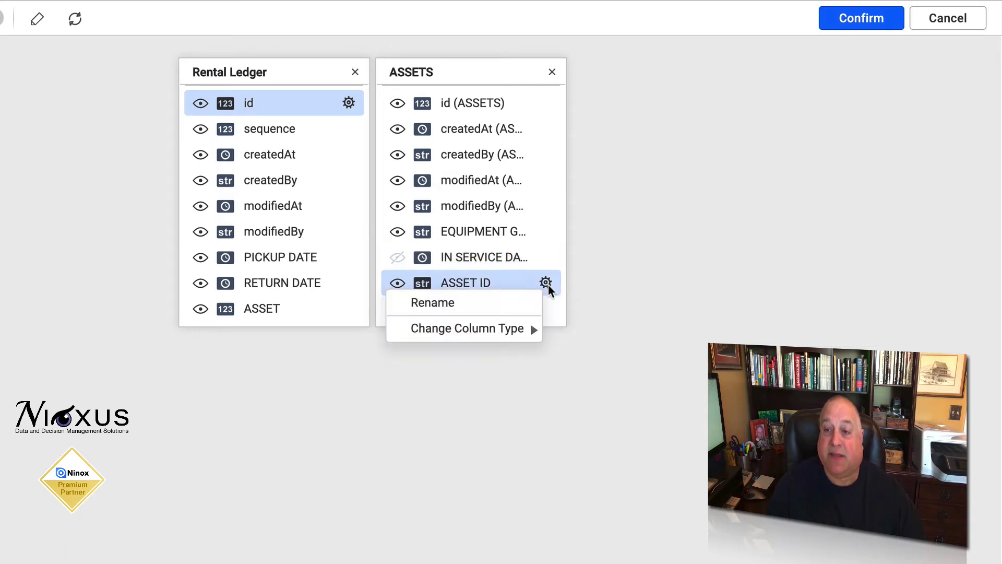
click(464, 303)
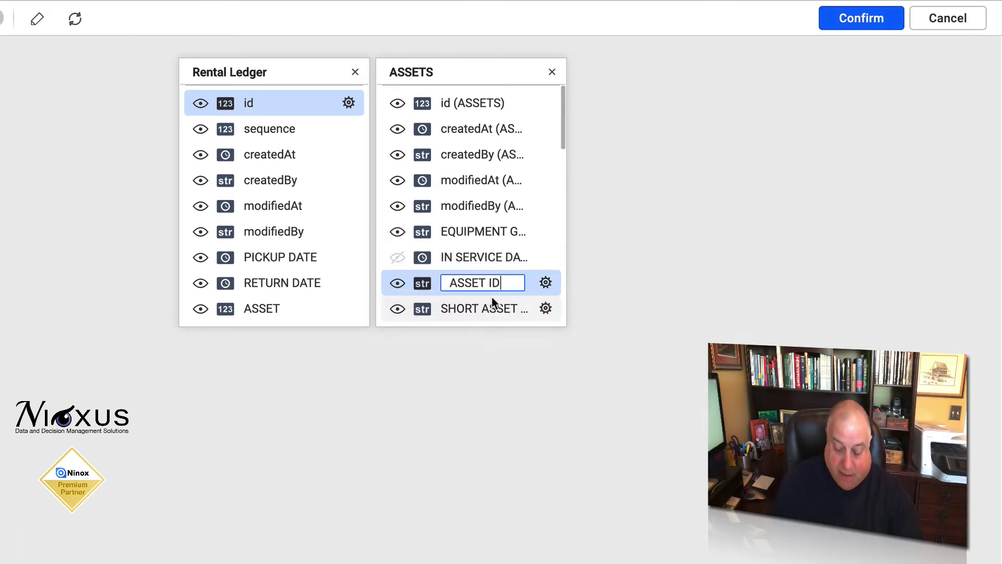
text(CODE)
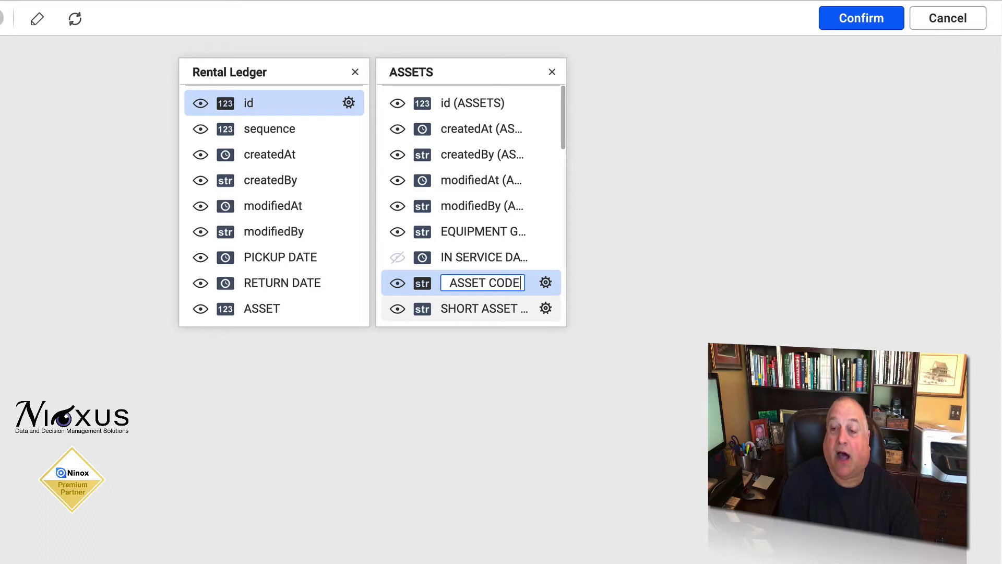
text( ID)
key(BackSpace)
key(BackSpace)
key(BackSpace)
key(Return)
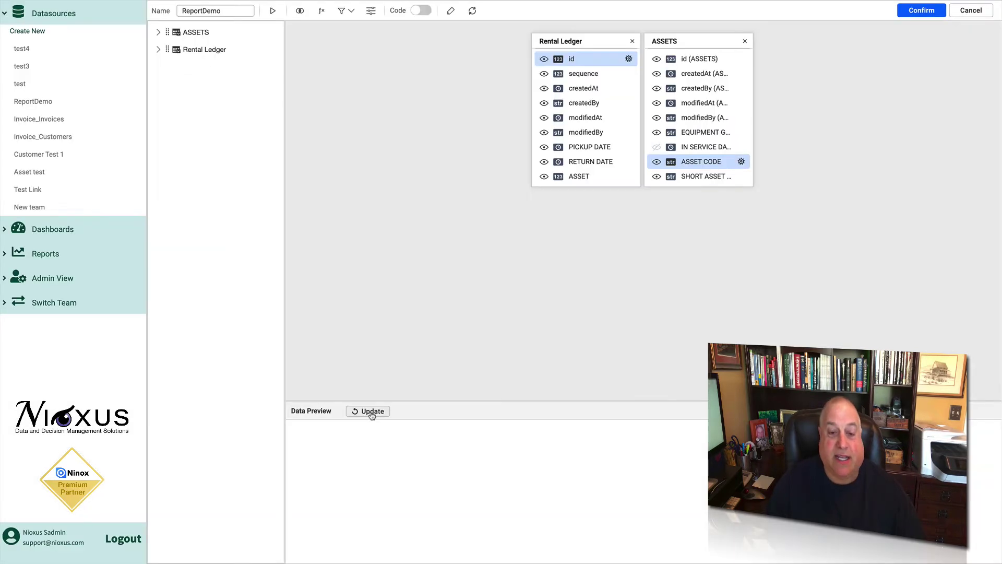
Load the 100 records into Data Preview, enlarge the panel, and scroll across its columns.
click(372, 412)
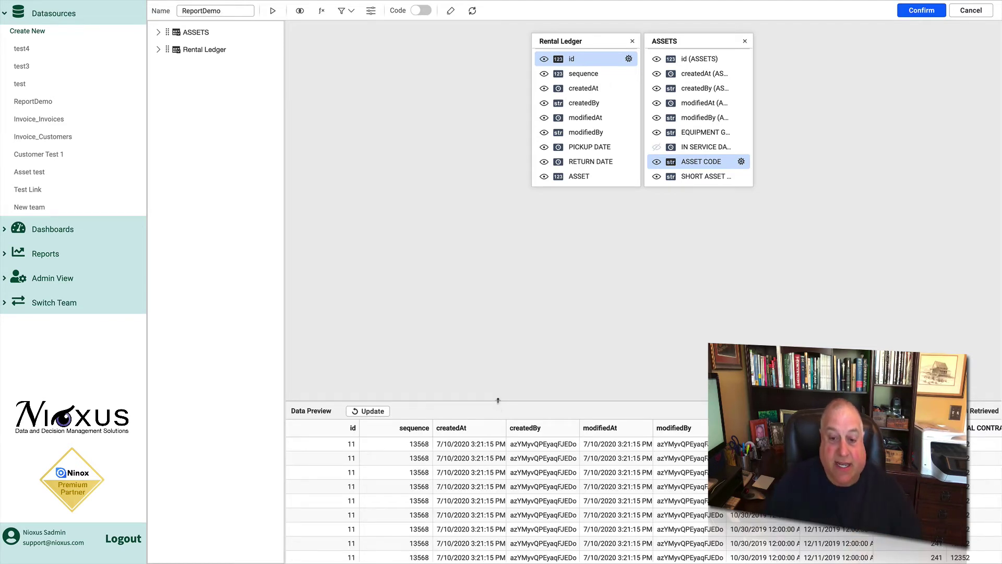
drag(498, 400, 503, 227)
scroll(553, 364, right, 15)
scroll(553, 364, right, 5)
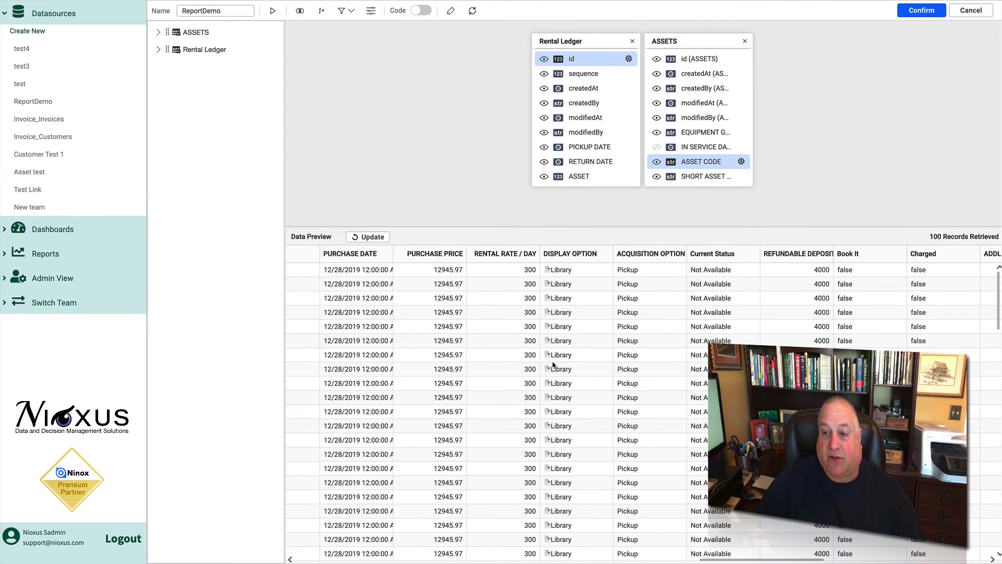
scroll(553, 363, right, 10)
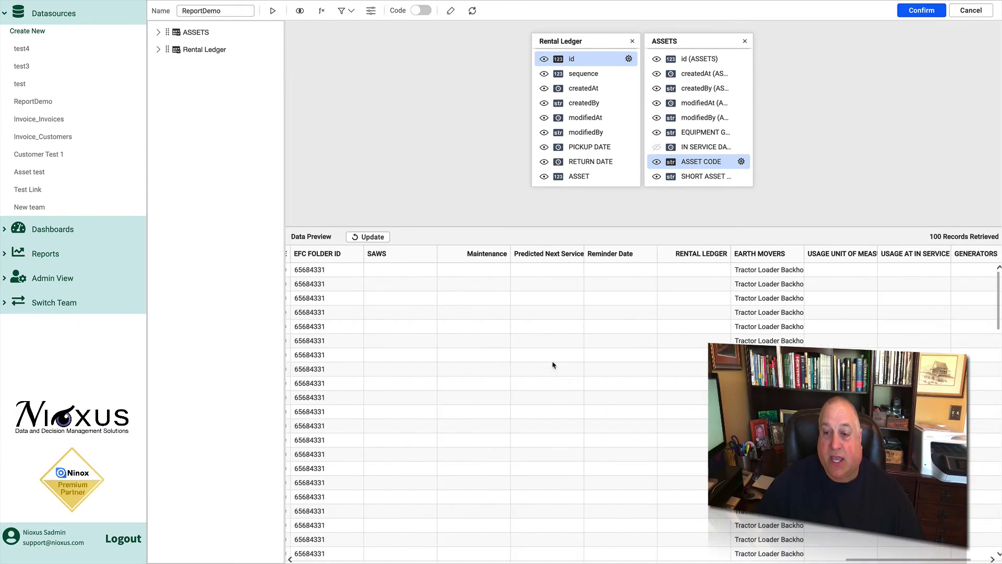
scroll(553, 364, left, 20)
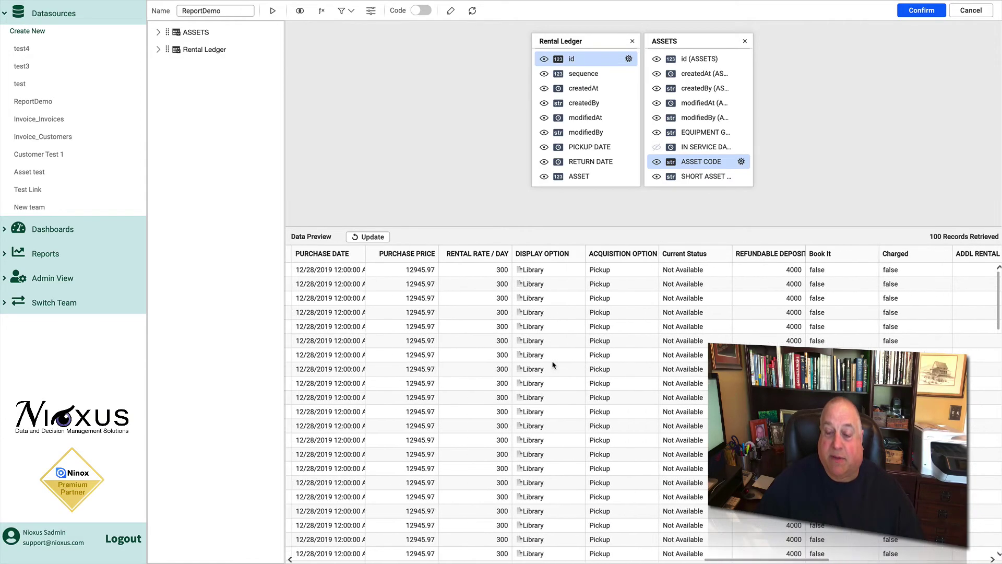
scroll(553, 364, right, 10)
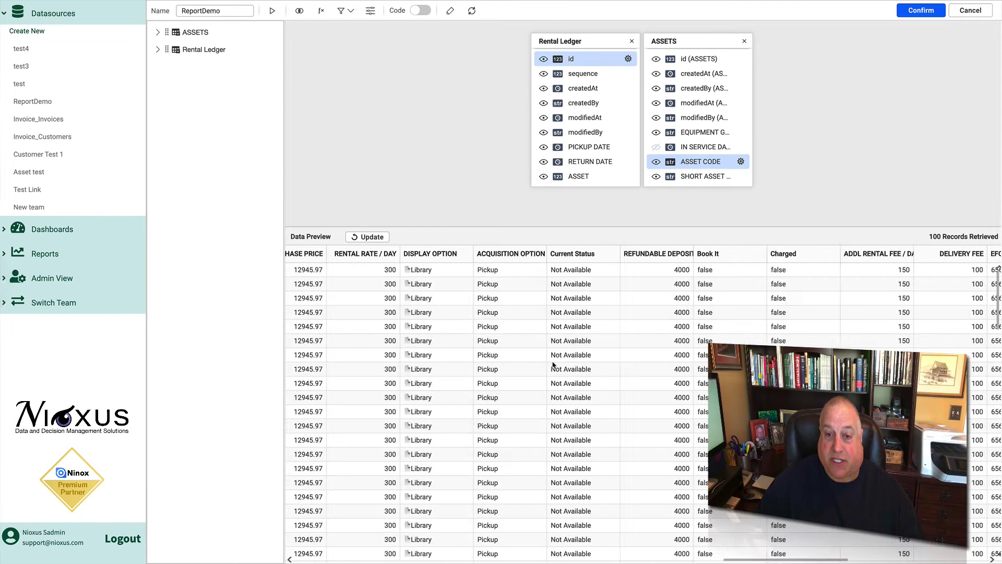
Collapse Datasources and open the Admin View Teams page listing 18 teams.
click(8, 17)
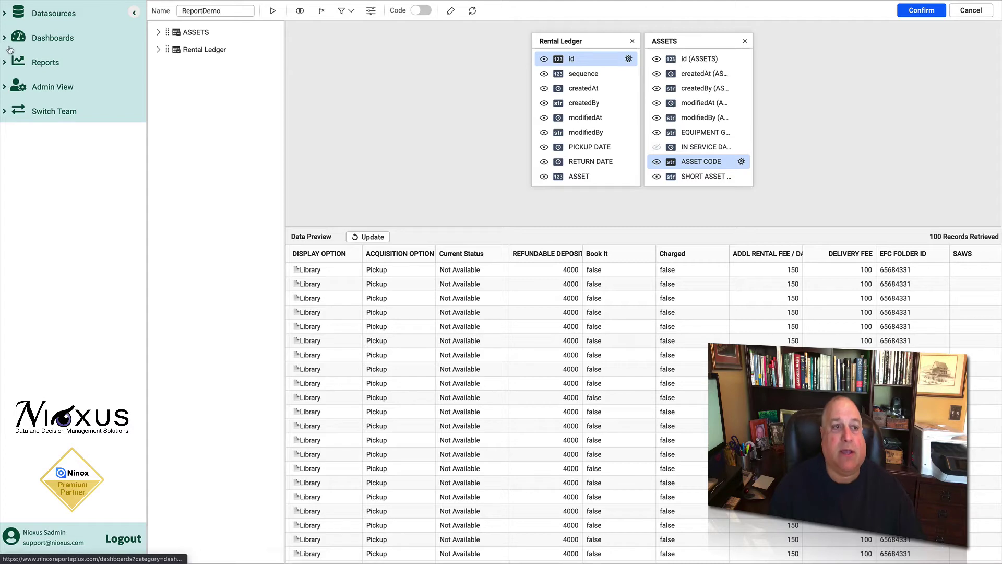
click(5, 89)
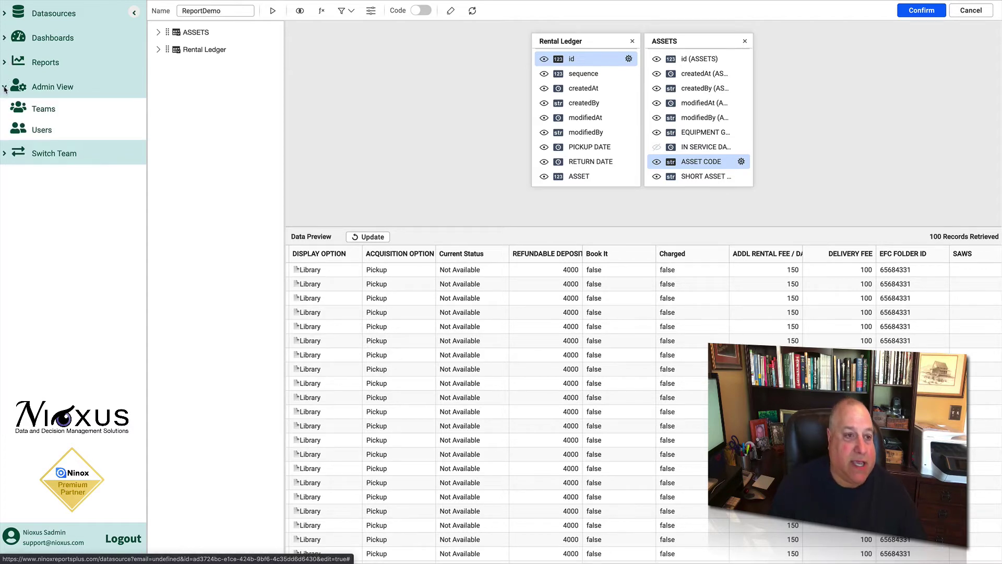
click(40, 110)
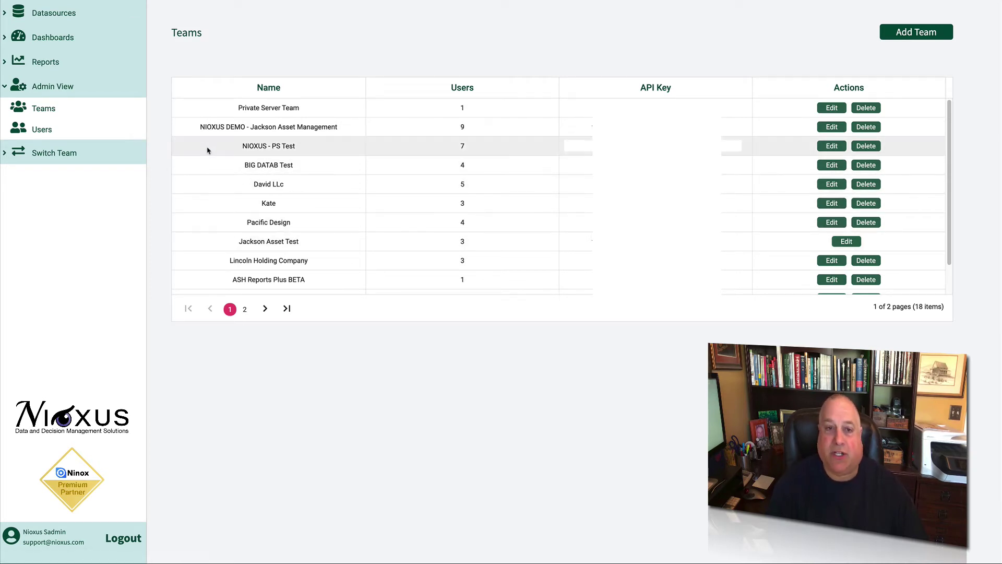
Open the Admin View Users page listing 60 users with their teams.
click(52, 132)
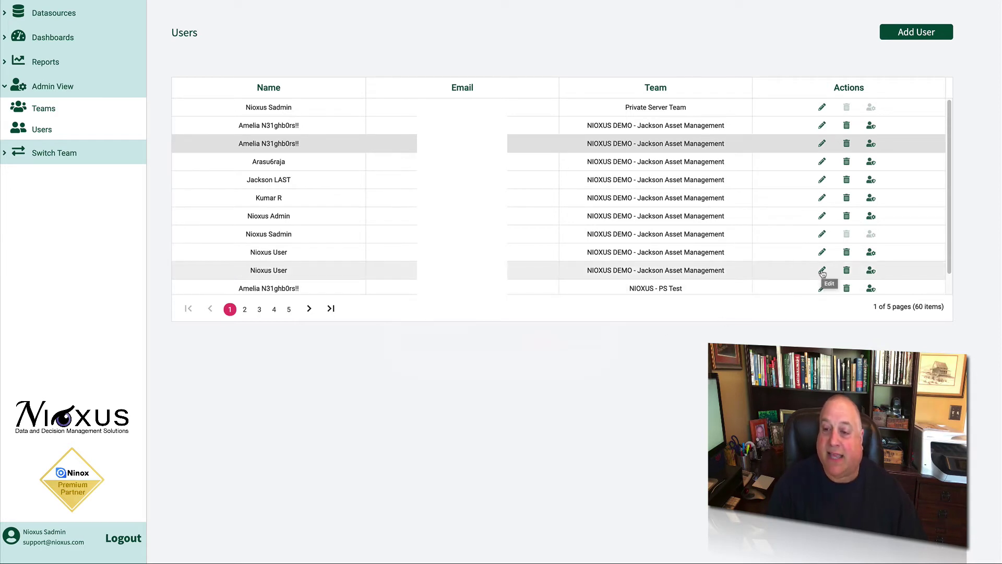
Uncheck NIOXUS DEMO in a user's Edit form, close without saving, then cancel a revoke-admin prompt.
click(822, 270)
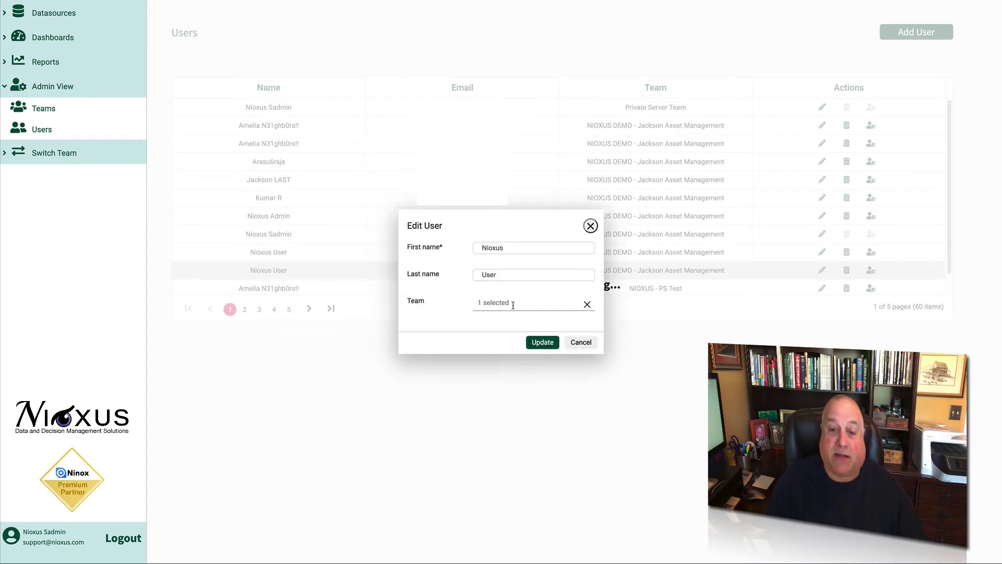
click(501, 308)
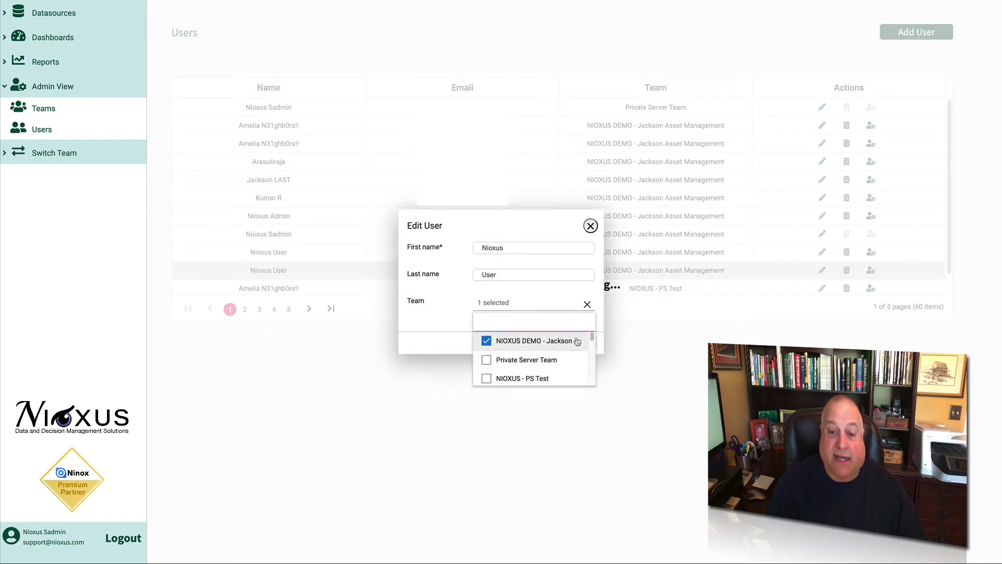
mouse_move(590, 339)
mouse_down()
mouse_move(591, 380)
mouse_move(590, 336)
mouse_up()
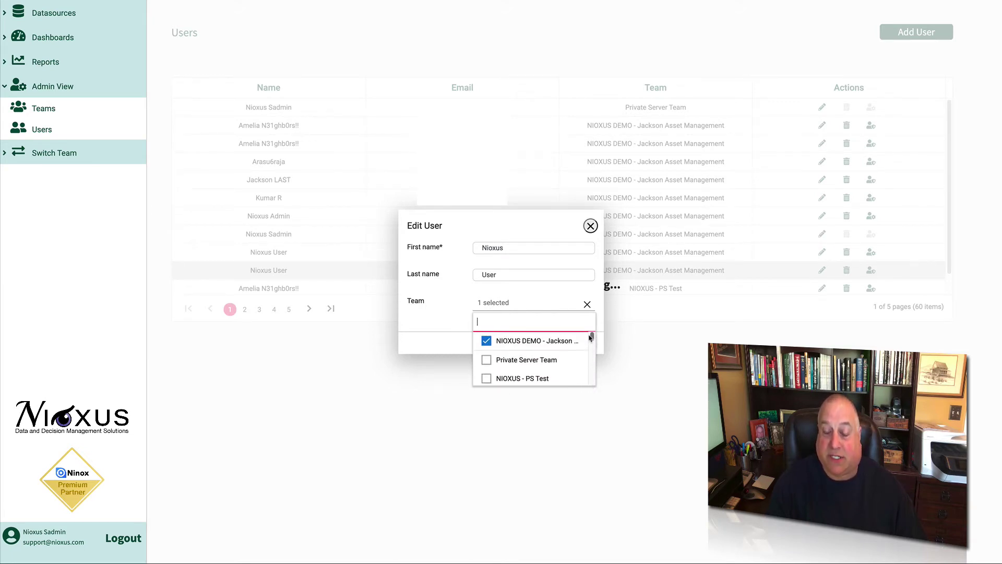
click(587, 306)
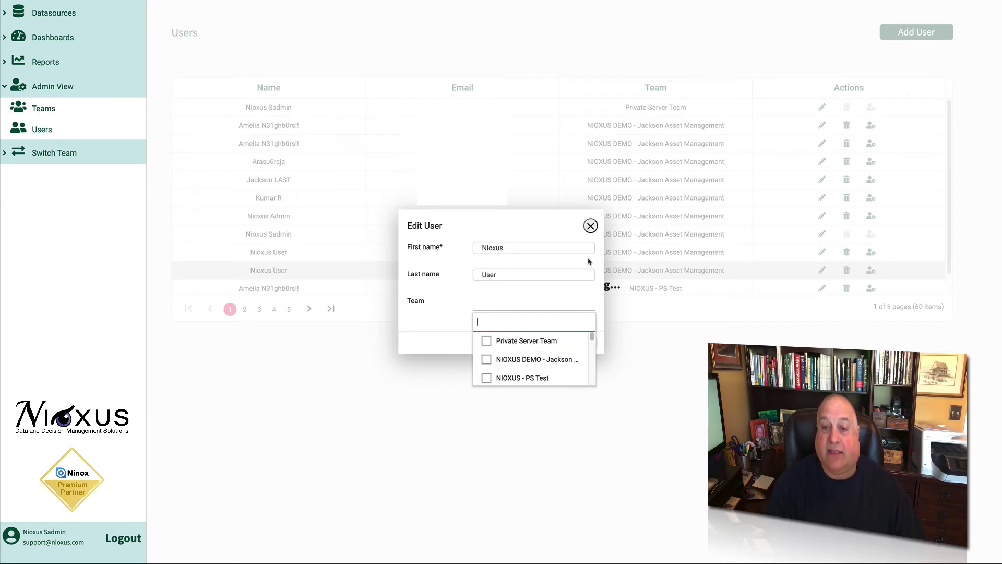
click(590, 227)
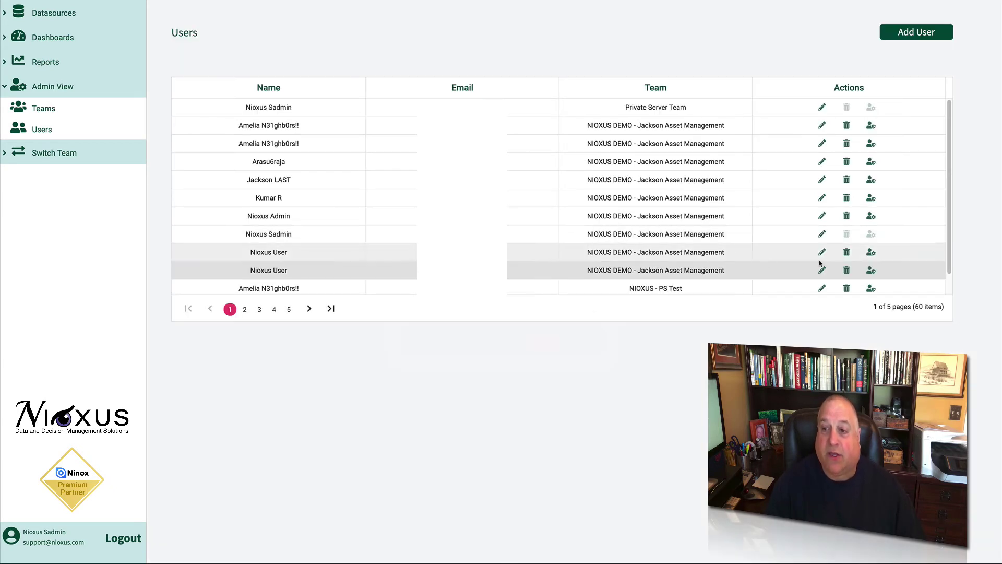
click(871, 253)
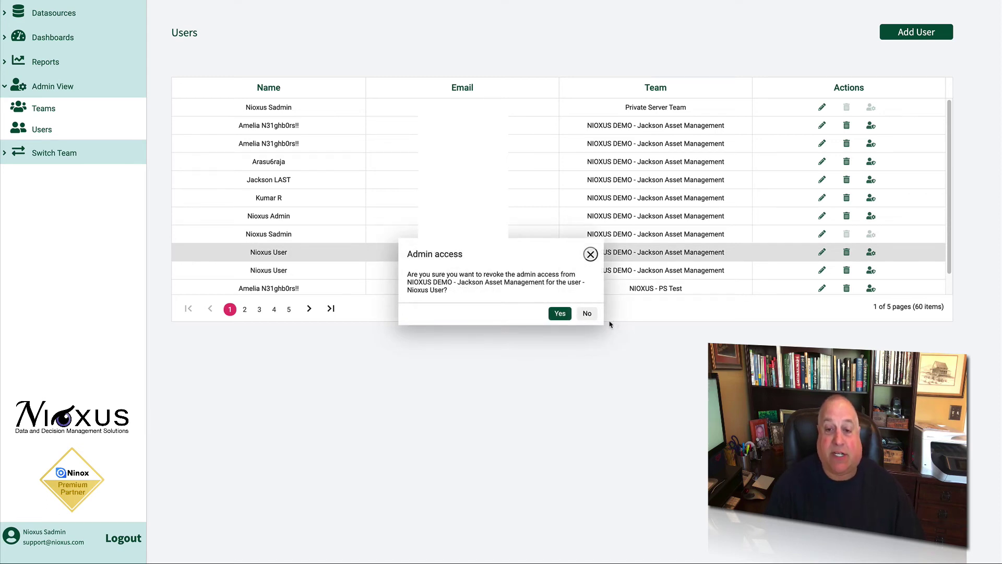
click(588, 315)
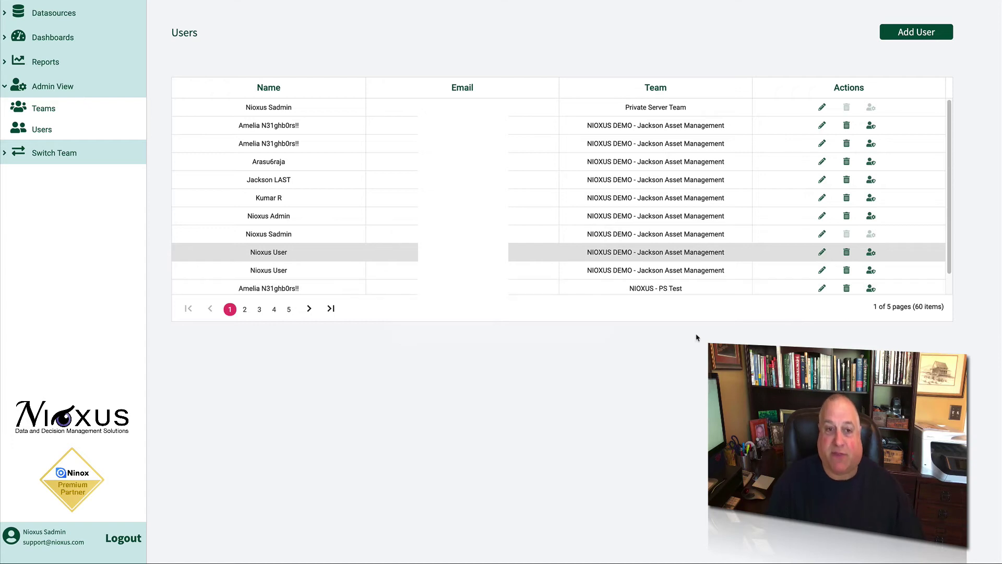
Under Switch Team, choose Lincoln Holding Company, dismiss the confirmation, and reopen the team list.
click(32, 153)
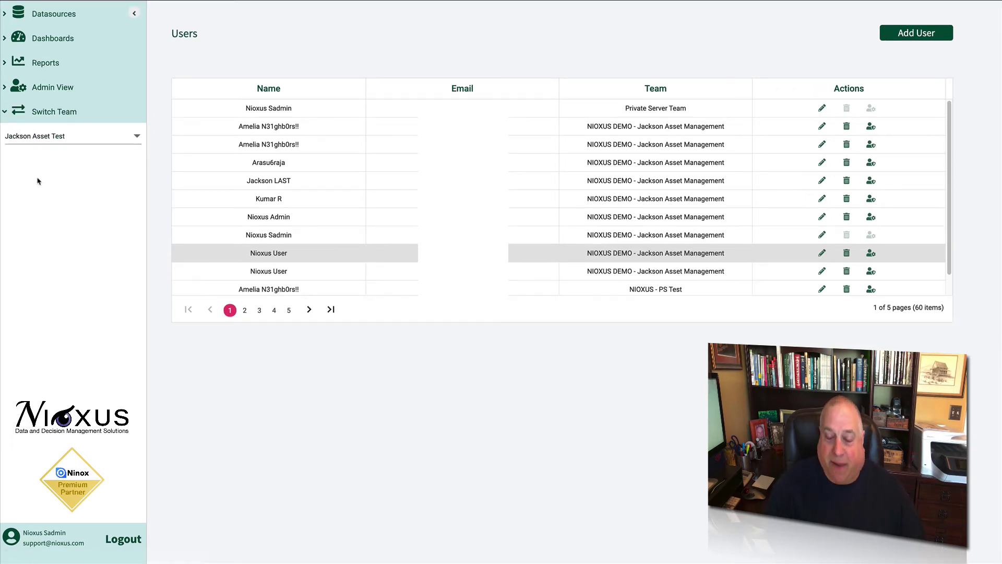
click(138, 139)
mouse_move(126, 168)
mouse_down()
mouse_move(125, 209)
mouse_move(128, 158)
mouse_move(130, 175)
mouse_up()
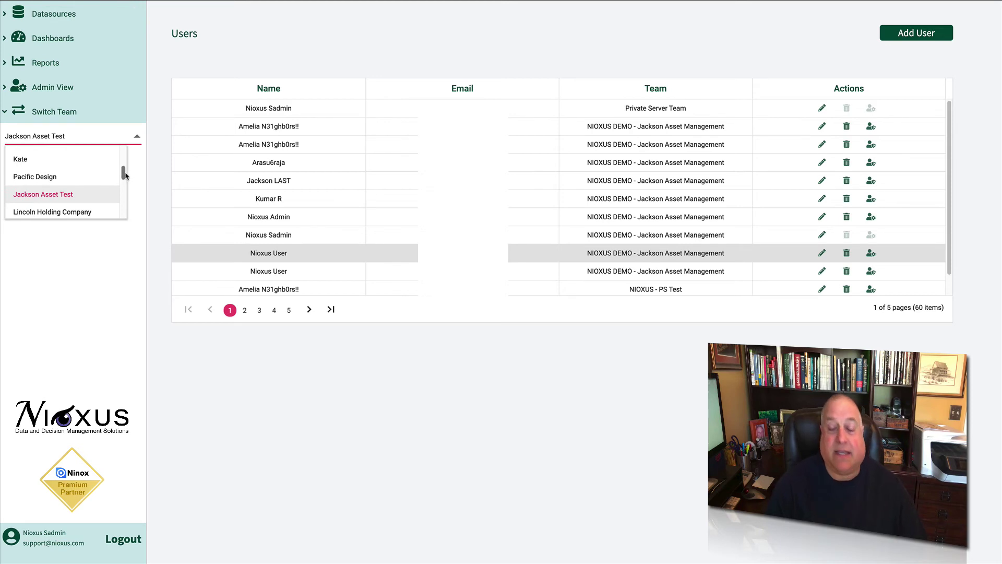
click(78, 212)
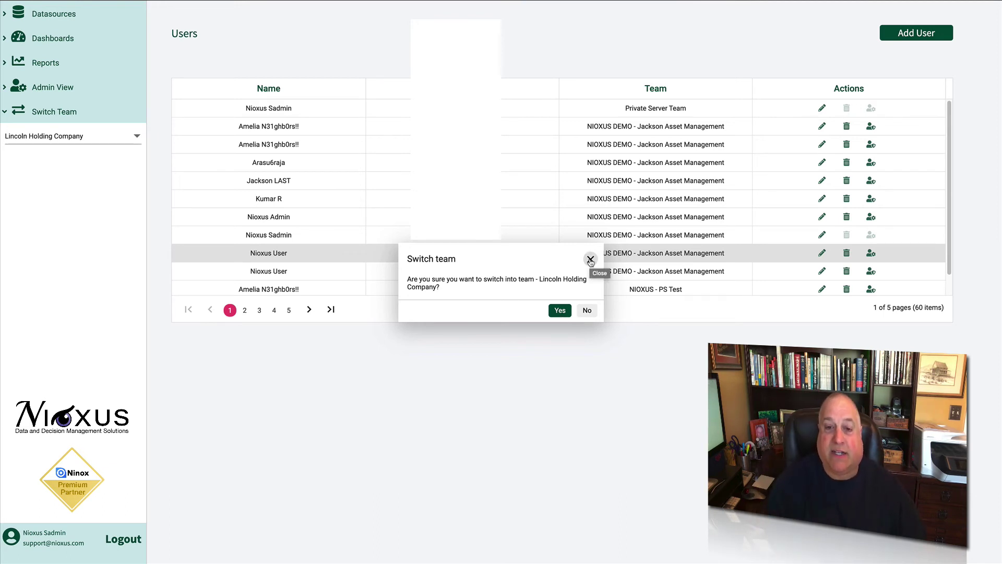
click(590, 260)
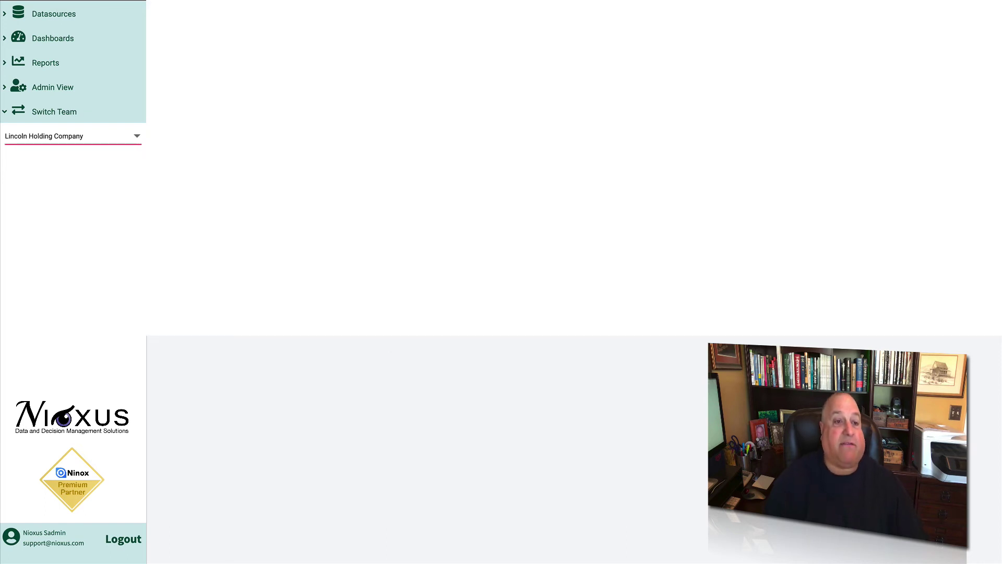
click(136, 139)
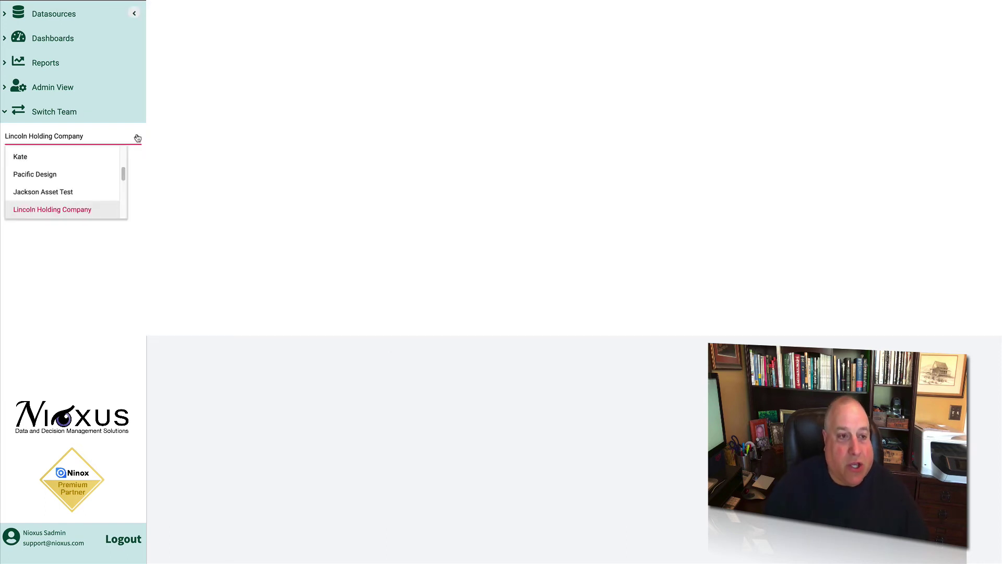
Expand Dashboards to list the seven owned dashboards, including TestDemo, PIVOT VIEW and testdashboard.
click(5, 41)
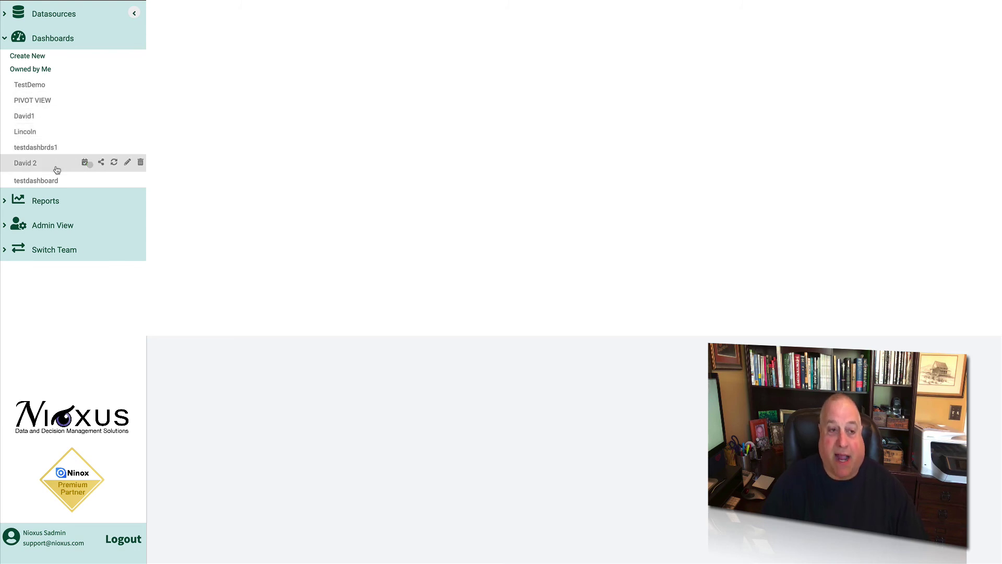
Collapse Dashboards, expand Reports, and scroll through the Owned by Me reports from DemoData123 down to test1.
click(5, 40)
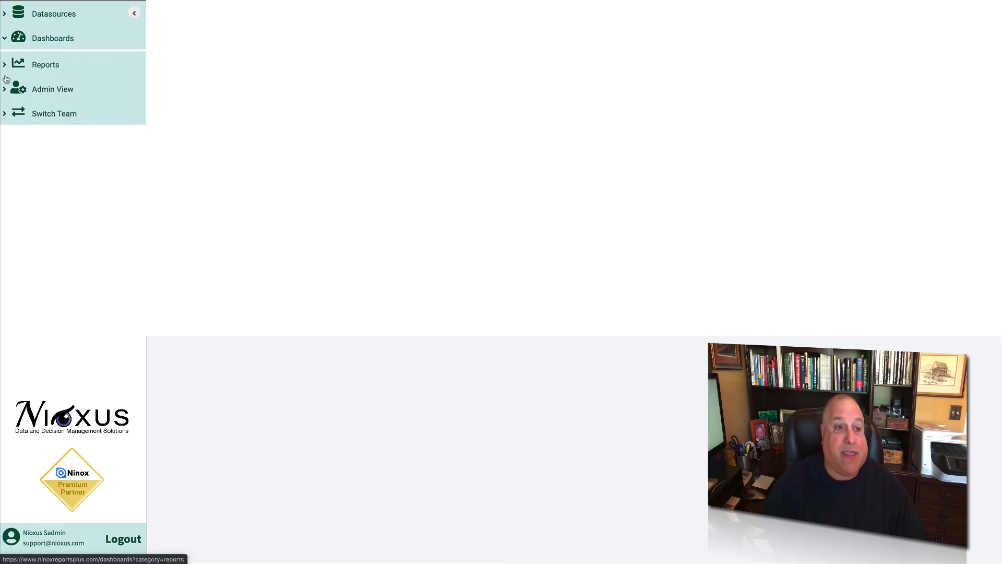
click(5, 63)
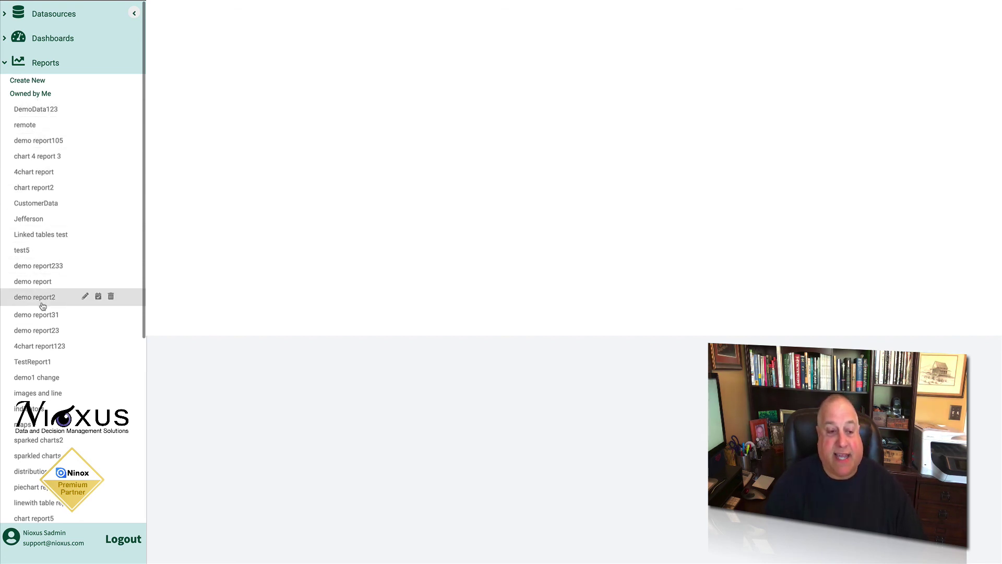
scroll(43, 306, down, 5)
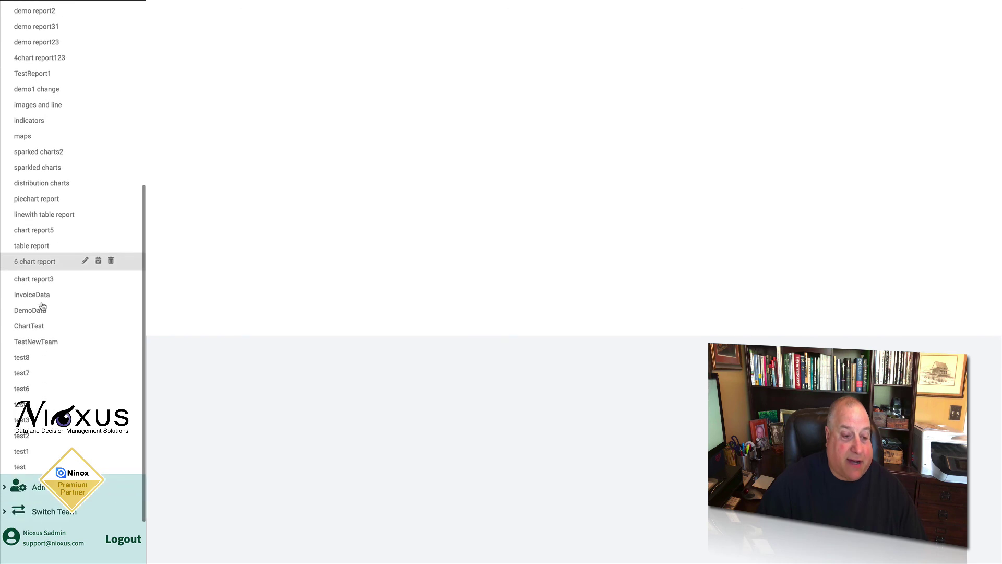
scroll(43, 305, up, 2)
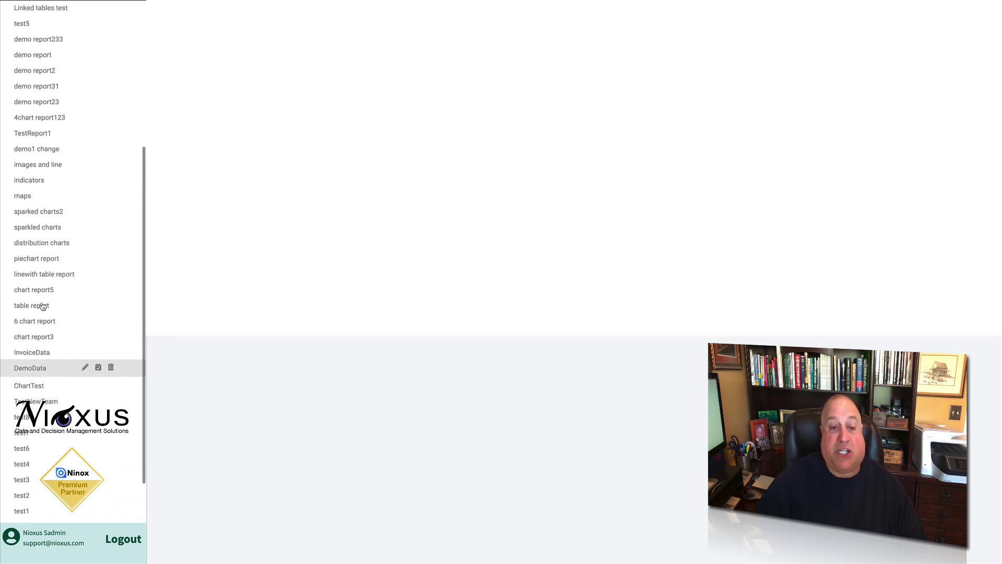
scroll(43, 306, down, 2)
scroll(43, 306, up, 4)
scroll(42, 306, up, 2)
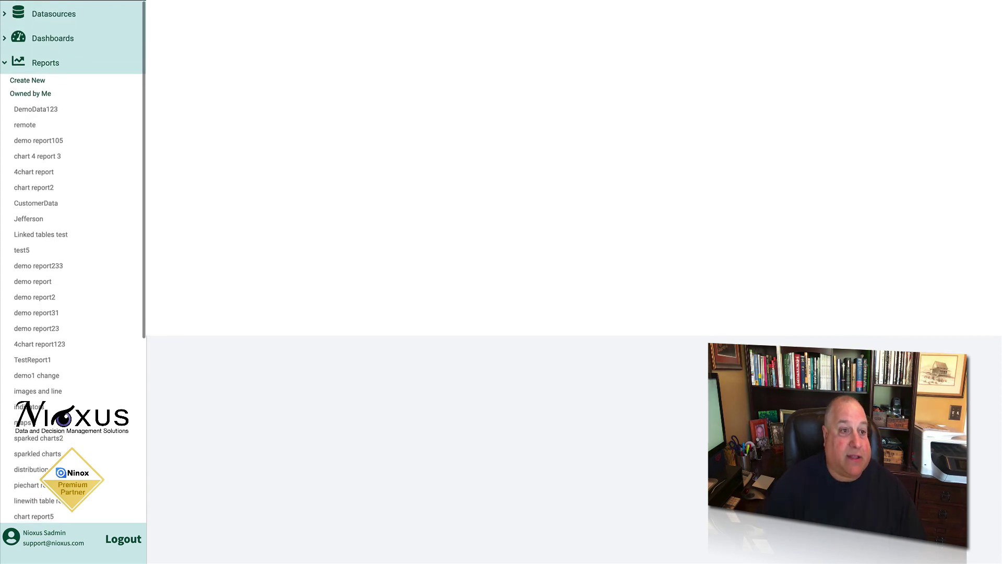
Collapse the Reports section in the sidebar so the report list is hidden.
click(4, 64)
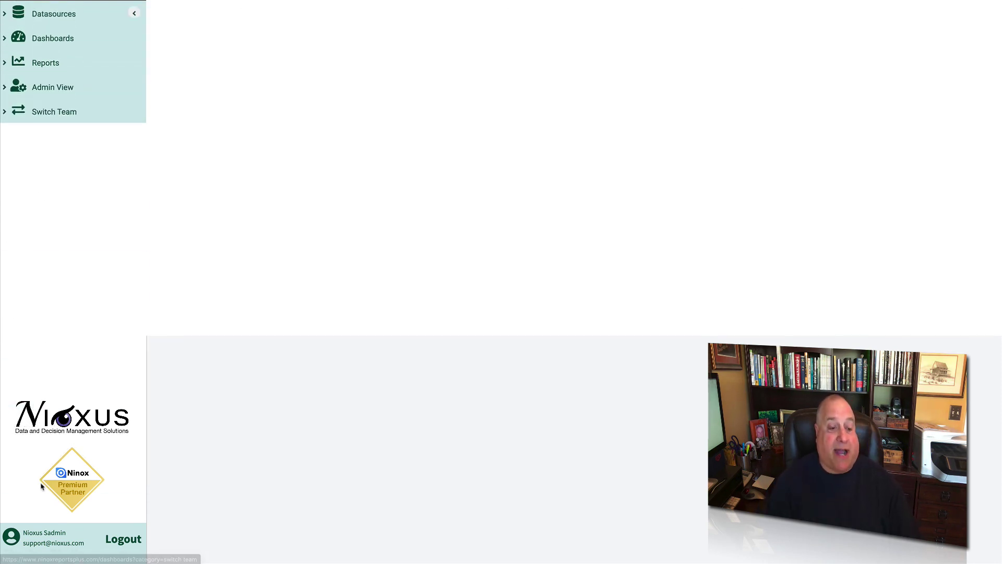